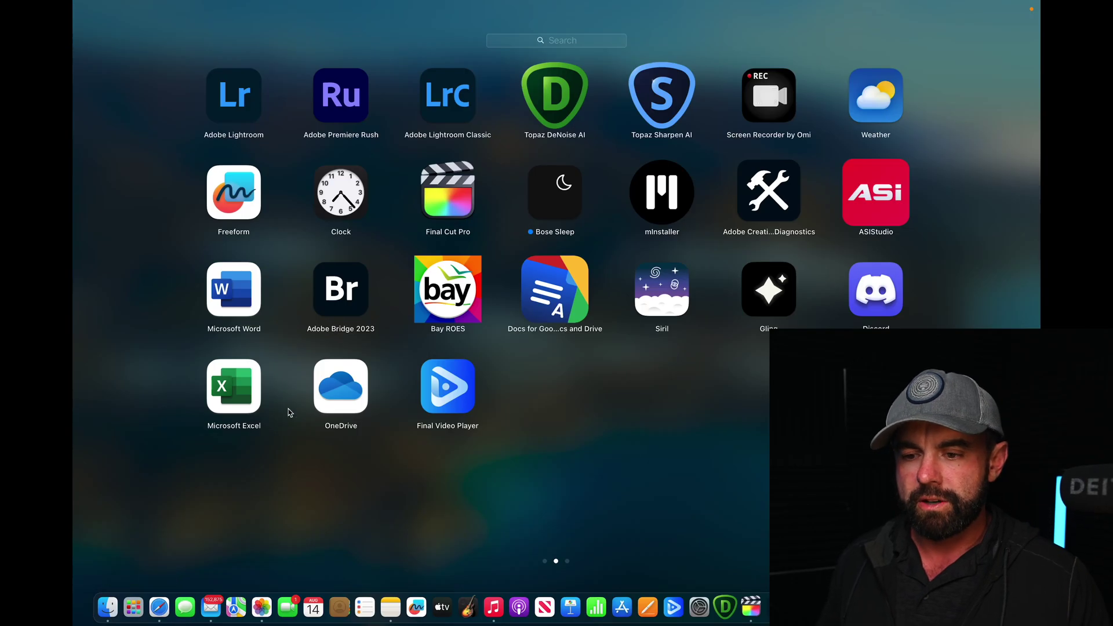
Open the web browser from the Dock.
left_click(158, 607)
Close the browser and move the PixInsight folder in Applications to the Trash, confirming with the account password.
left_click(145, 36)
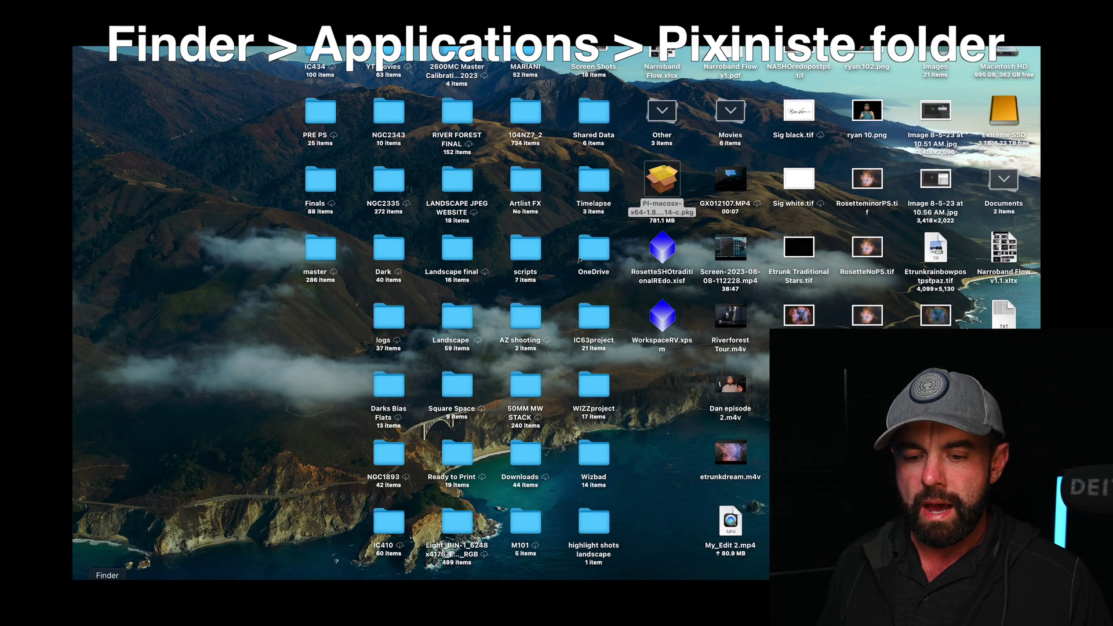
left_click(111, 602)
left_click(204, 208)
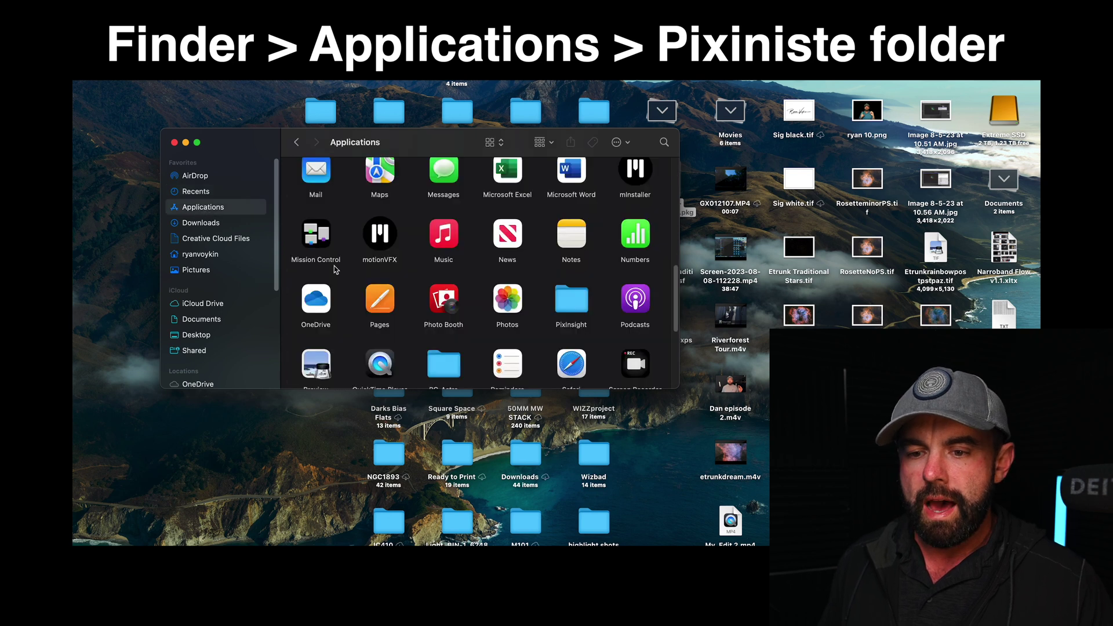
left_click(572, 303)
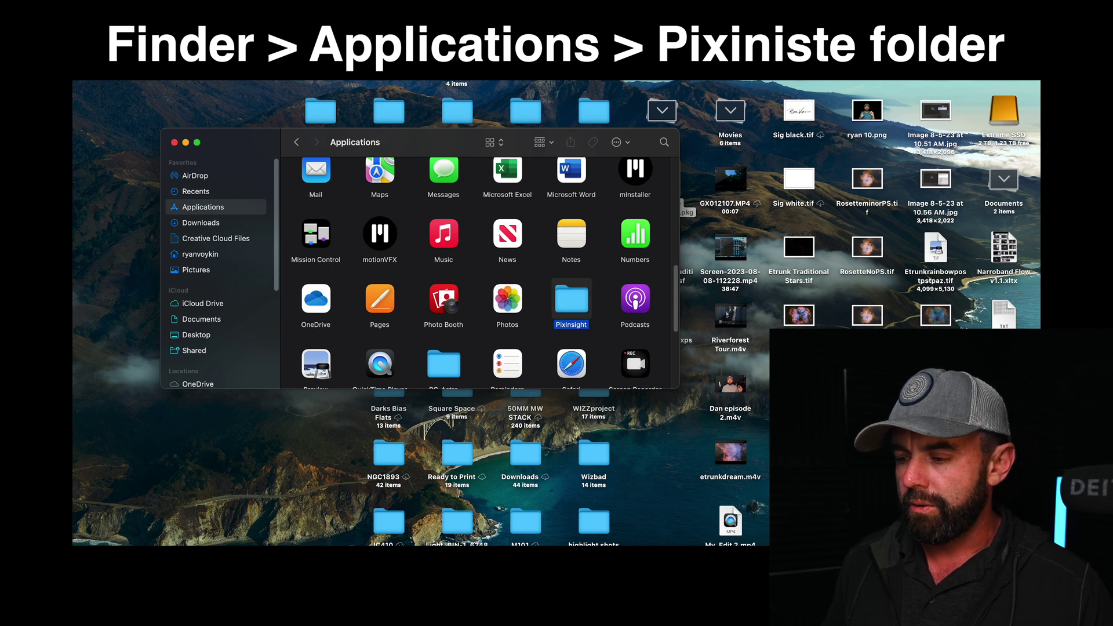
key("super+BackSpace")
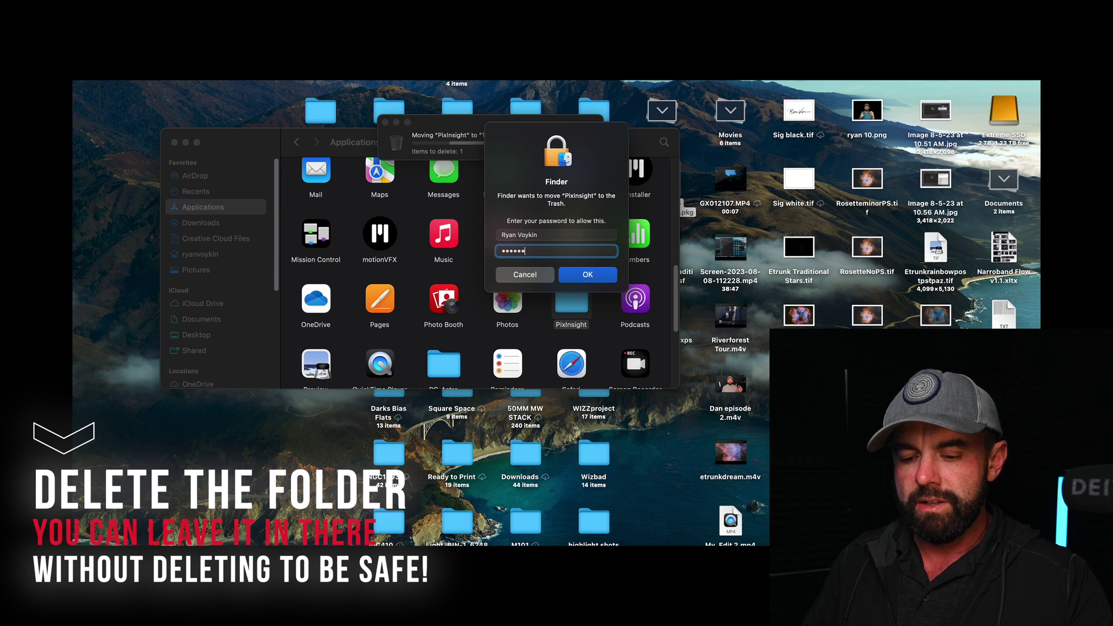
key("Return")
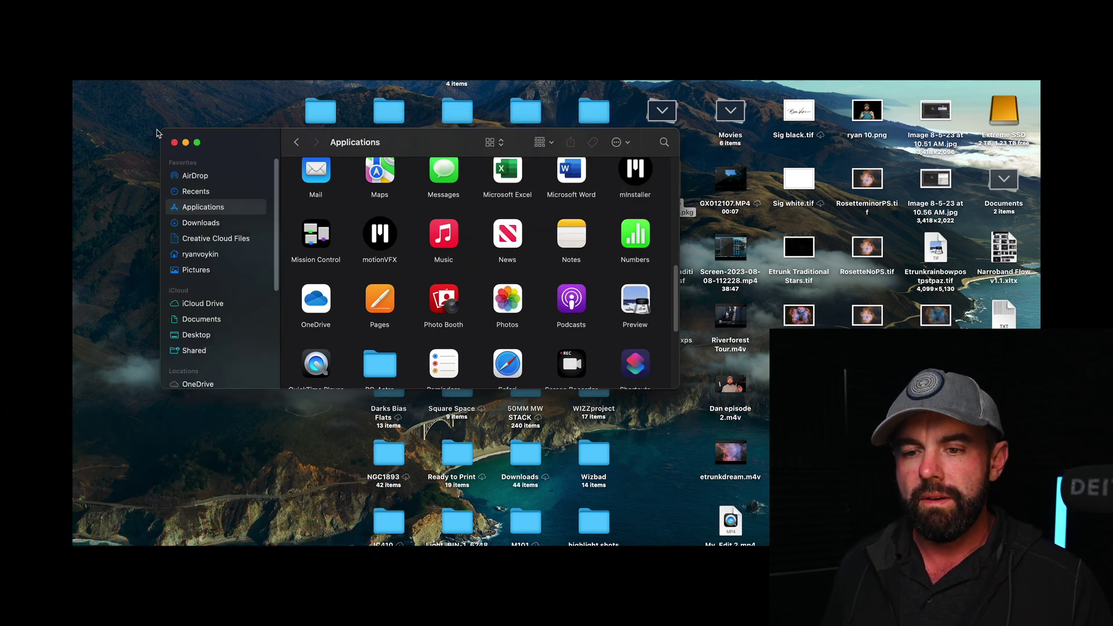
Close the Applications window, load pixinsight.com and go to the Software Distribution login page.
left_click(174, 143)
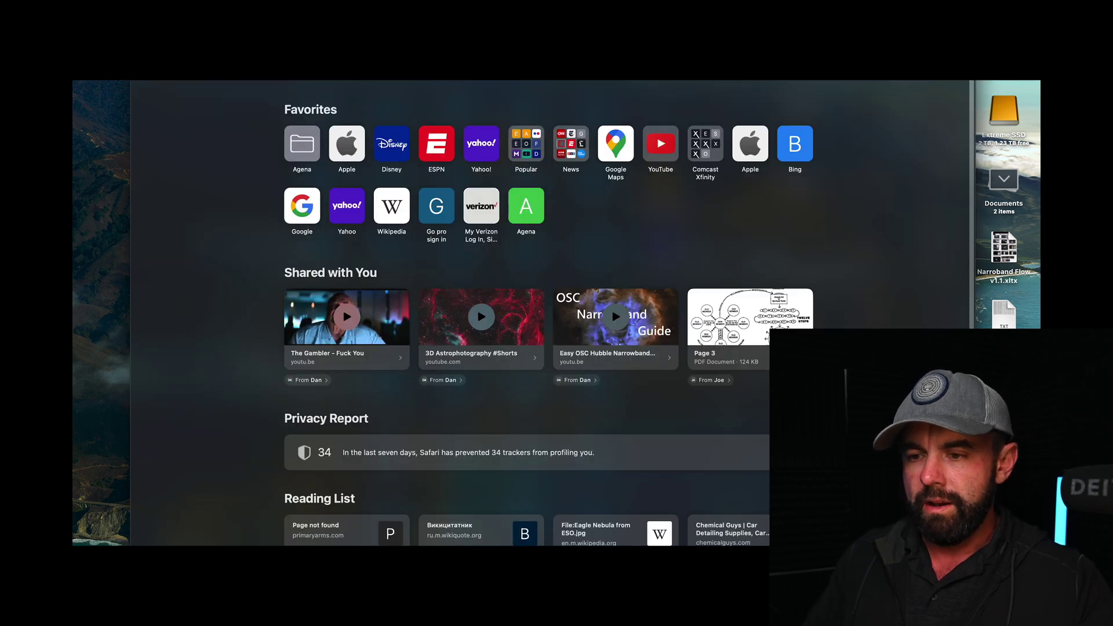
type("pix")
key("Return")
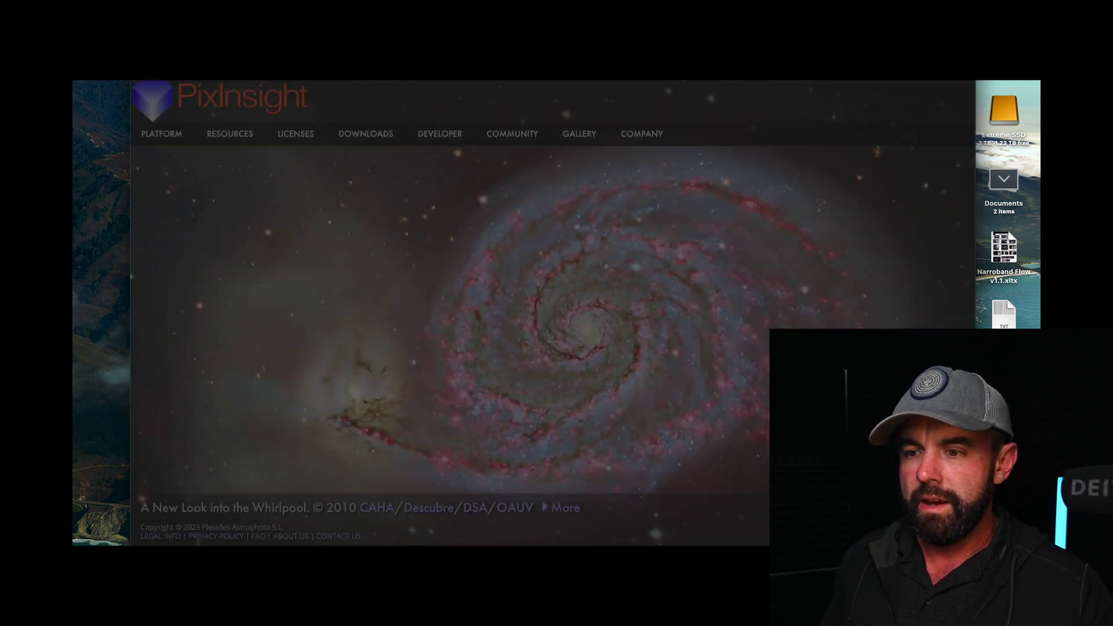
mouse_move(366, 136)
left_click(370, 166)
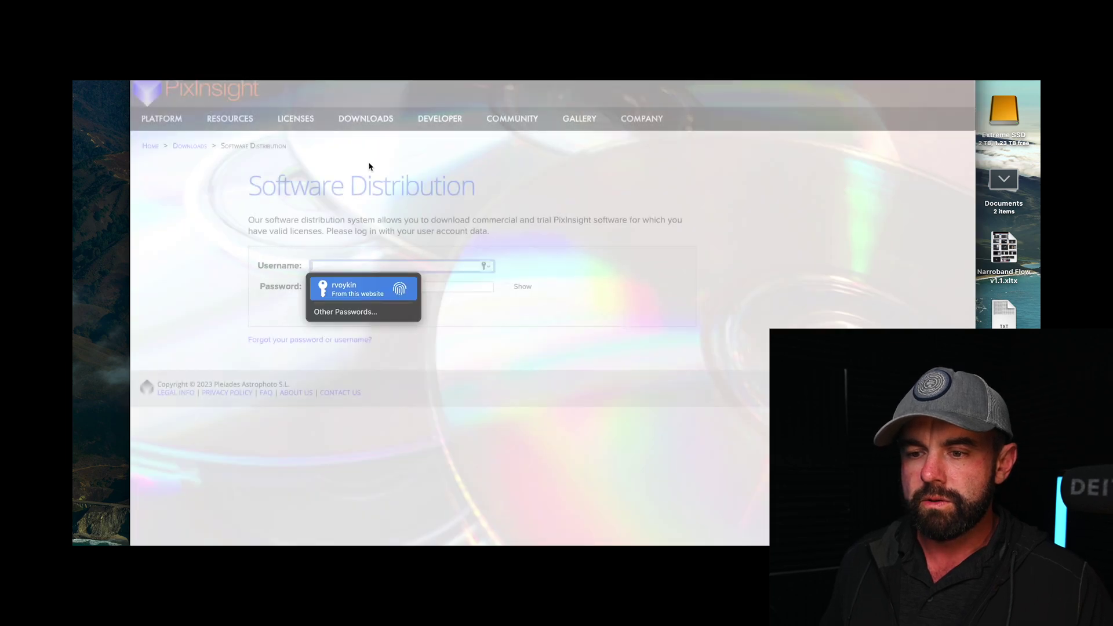
Log in with the saved credentials and scroll to the Version 1.8.9-2 installation files.
left_click(375, 291)
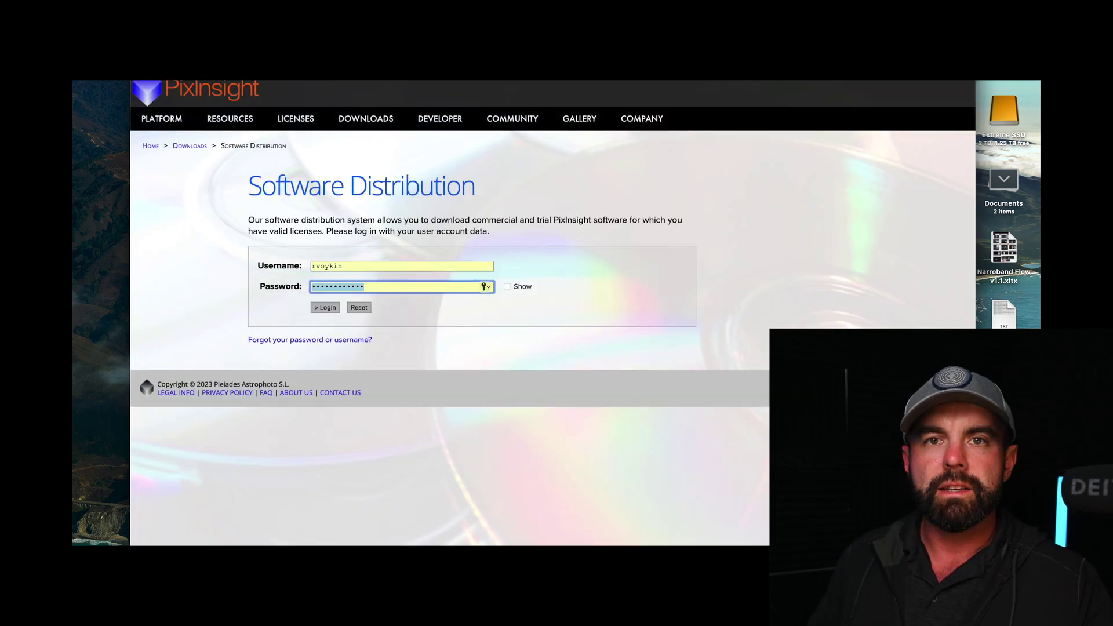
key("Return")
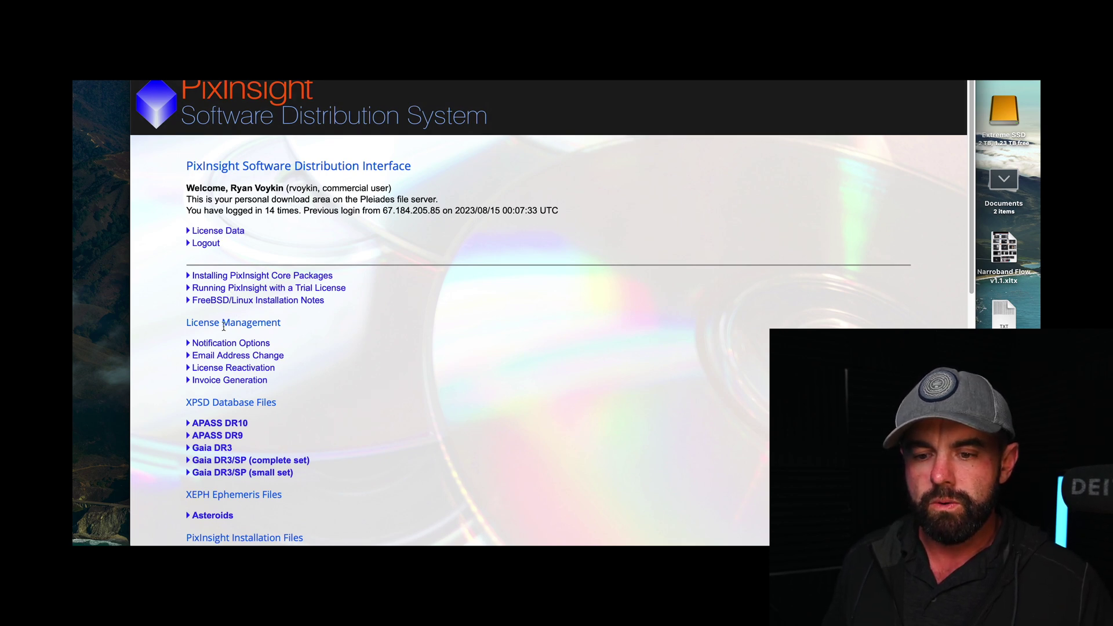
scroll(223, 327, "down", 10)
scroll(248, 380, "up", 5)
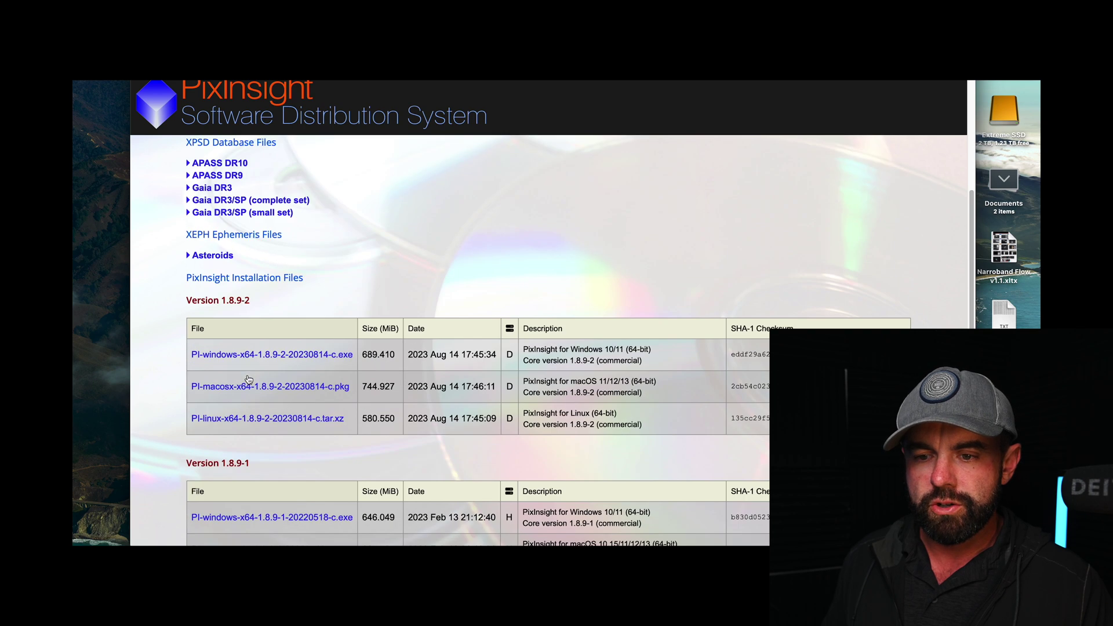
scroll(248, 380, "down", 3)
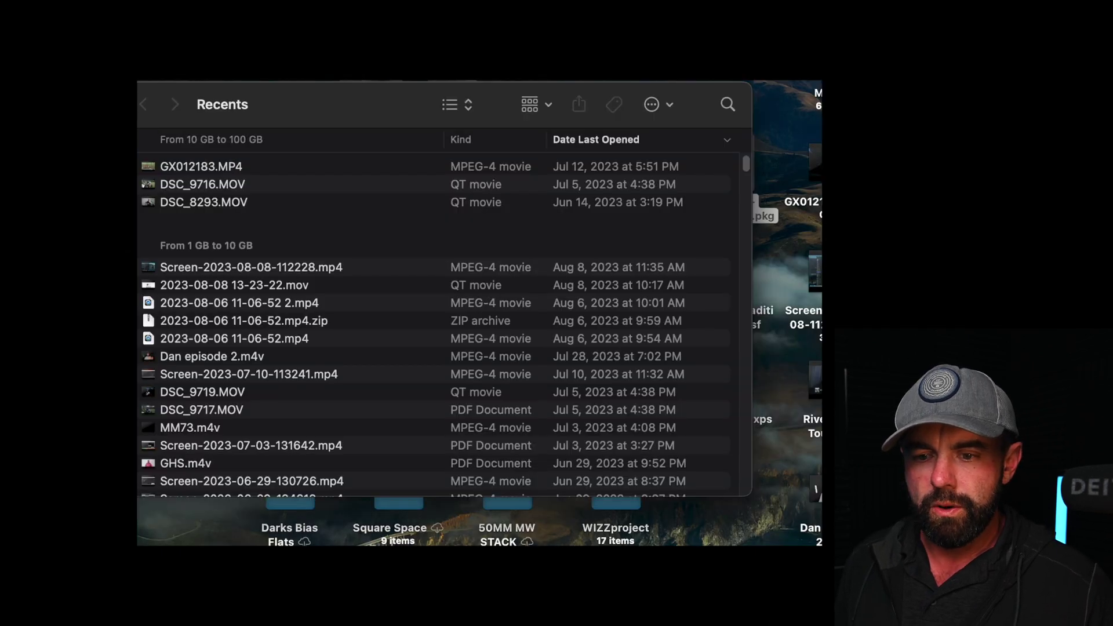
Launch the PixInsight 1.8.9-2 package from Downloads, agree to the licence and start the standard install.
key("super+alt+l")
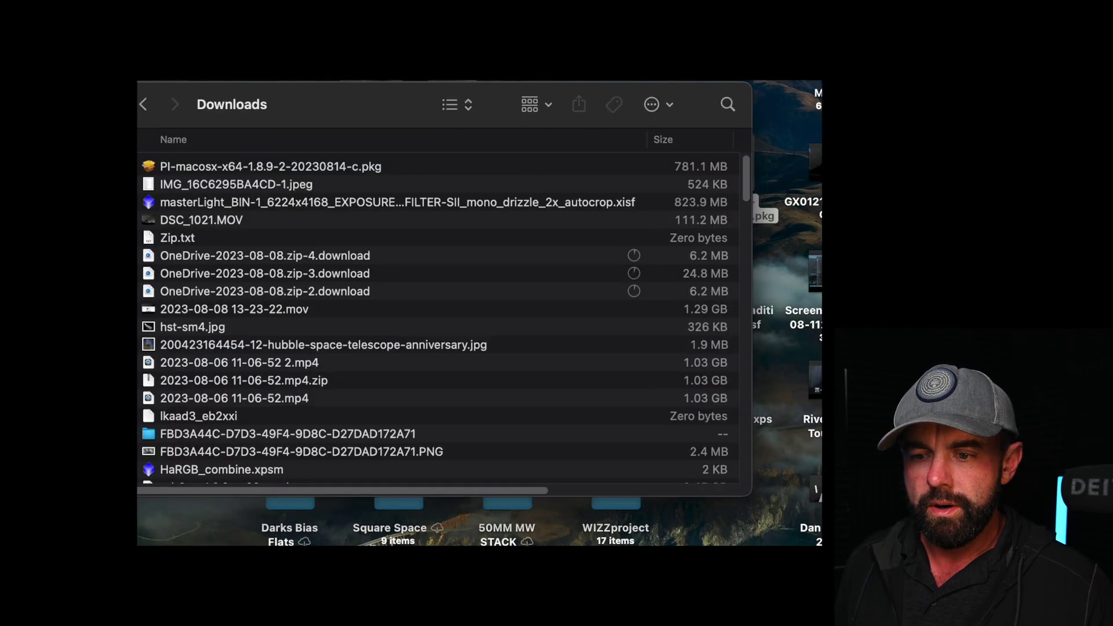
double_click(204, 165)
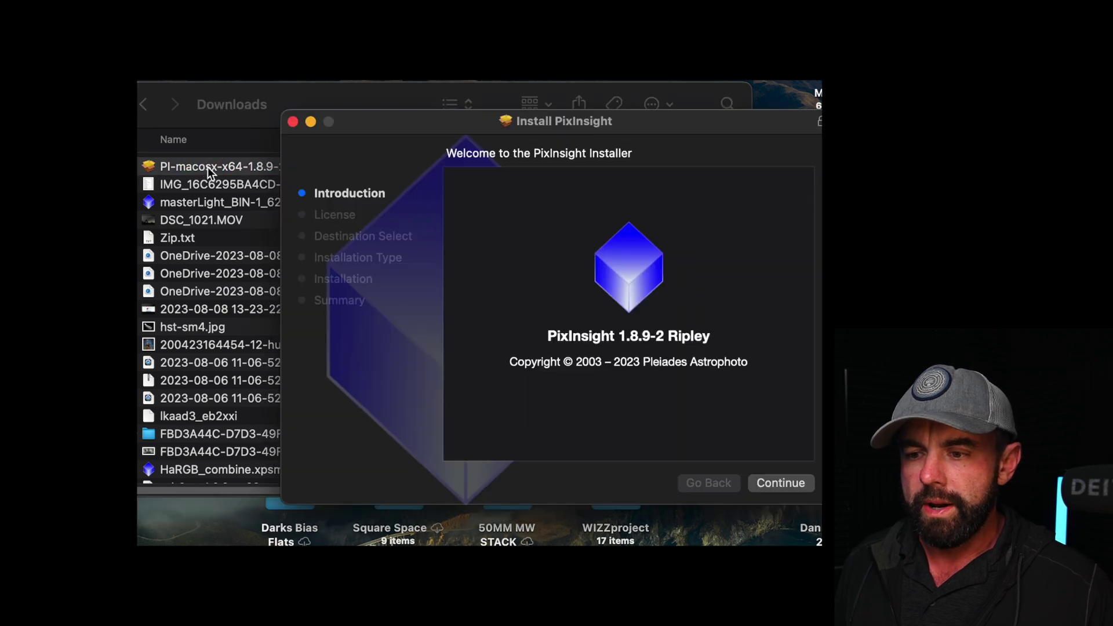
left_click(793, 485)
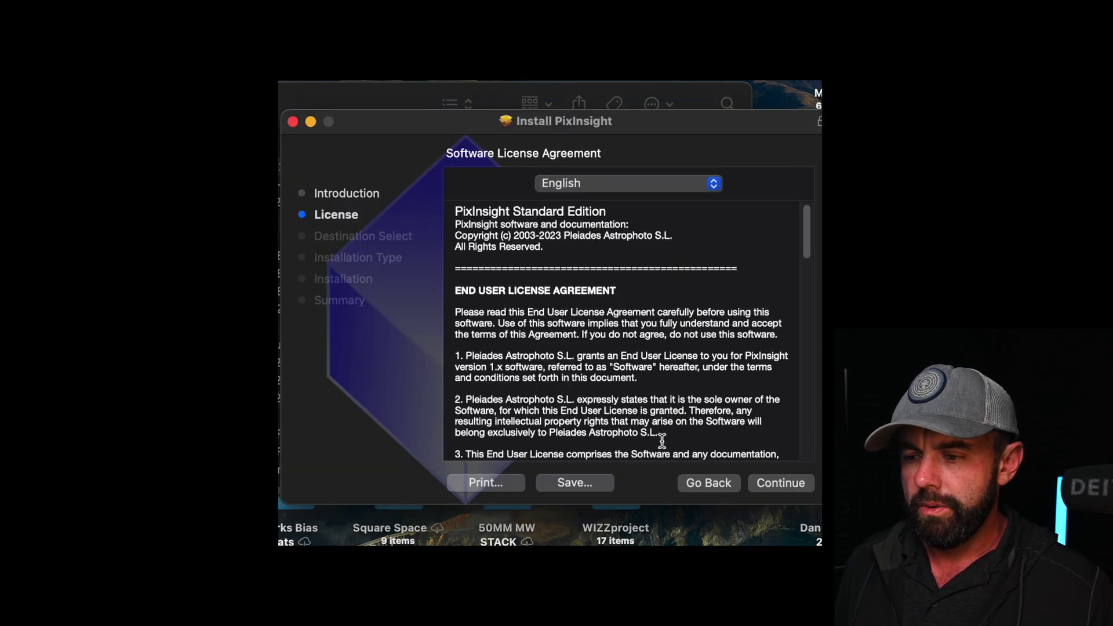
left_click(782, 486)
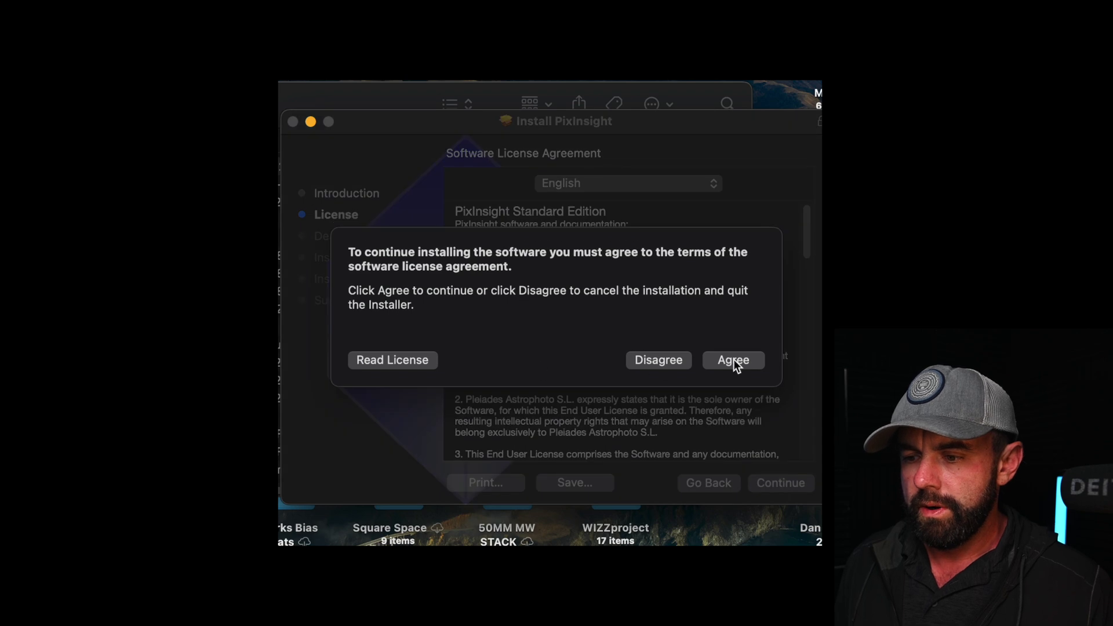
left_click(732, 359)
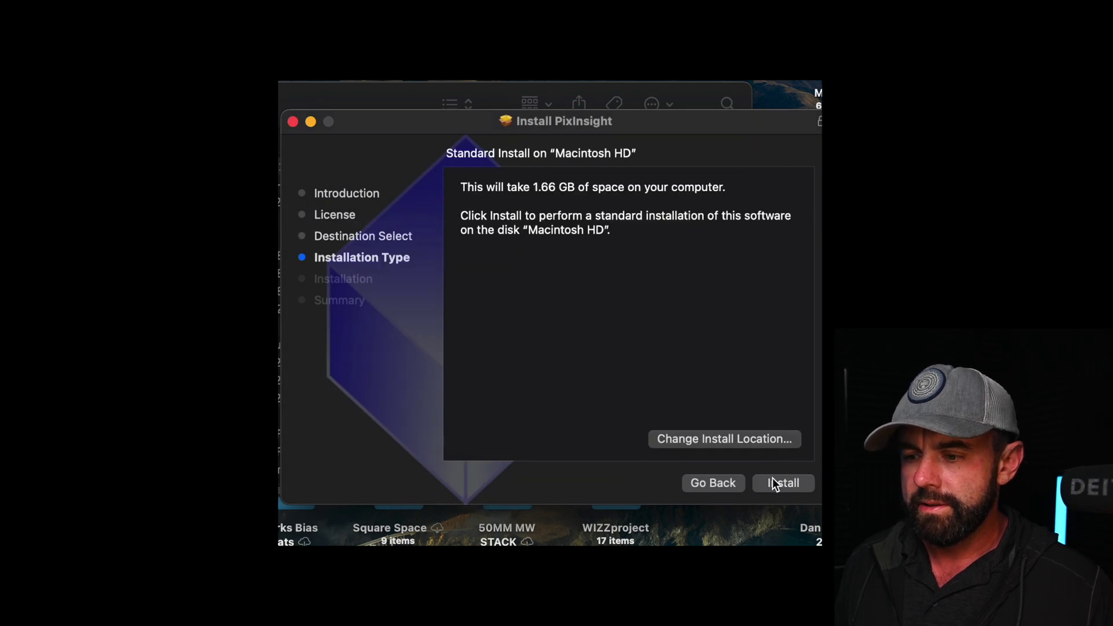
left_click(773, 479)
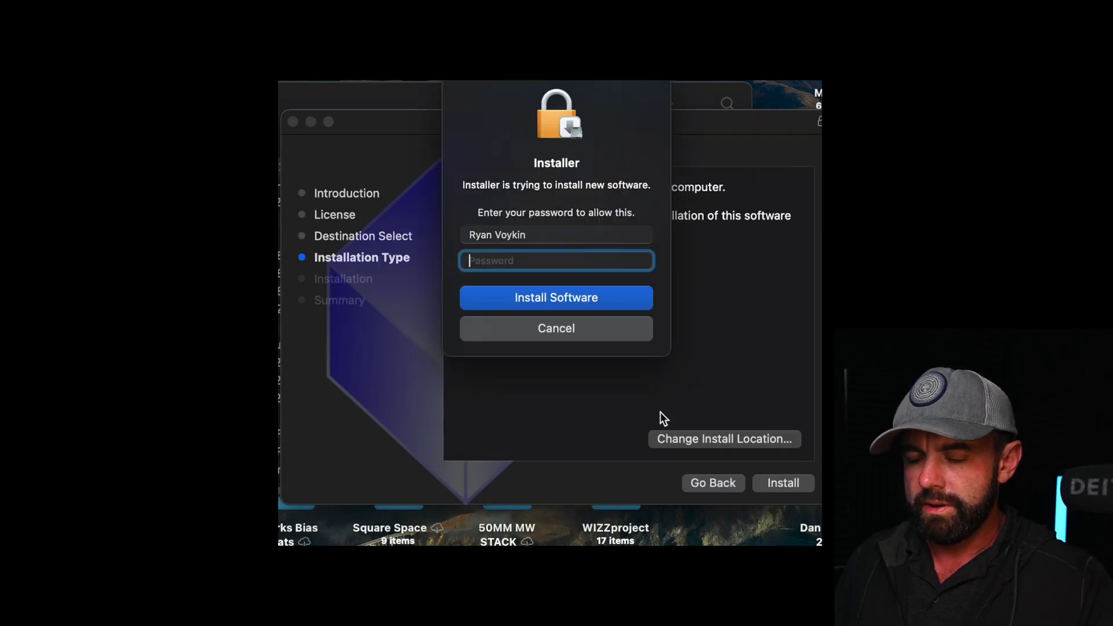
Authorise the install with the account password, then close the installer and move the package to the Trash.
key("Return")
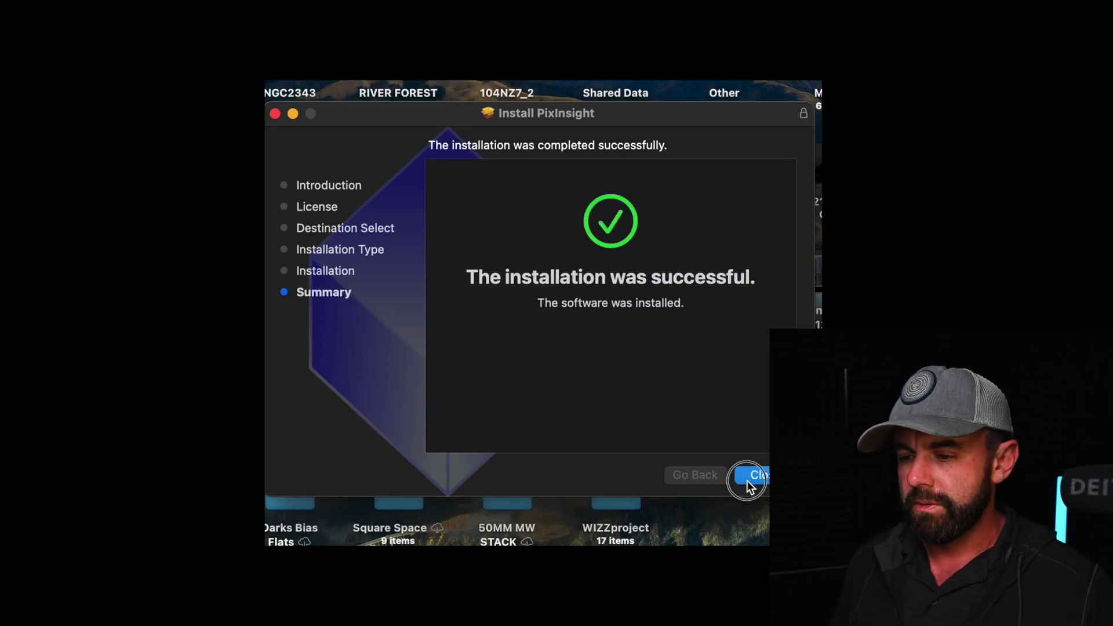
left_click(747, 481)
left_click(594, 385)
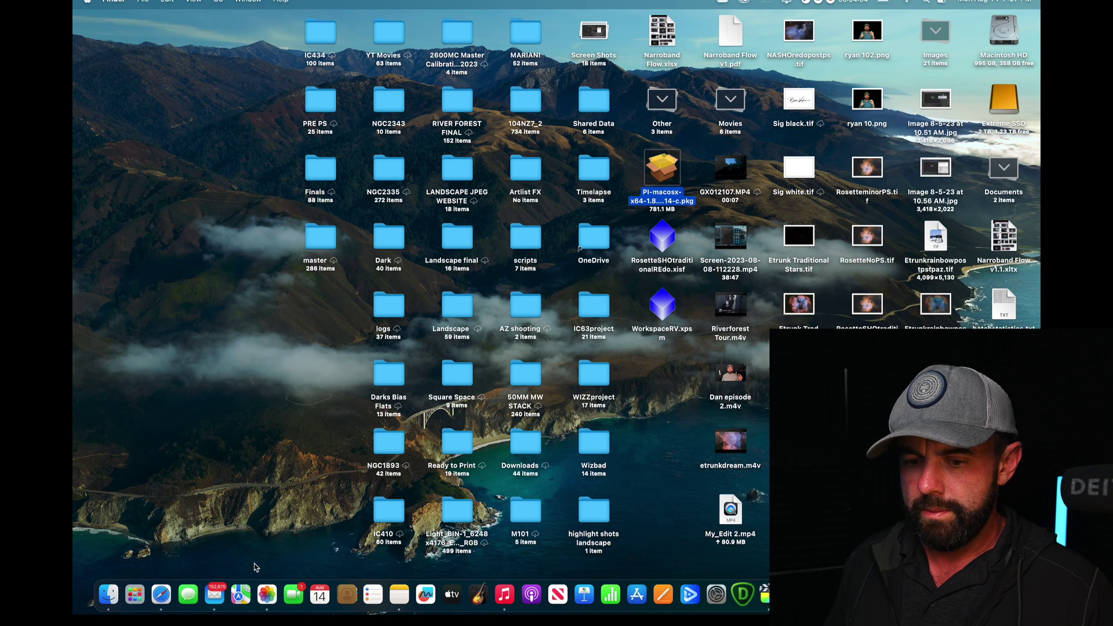
Launch PixInsight from Launchpad and close the startup Process Console.
left_click(135, 594)
key("Escape")
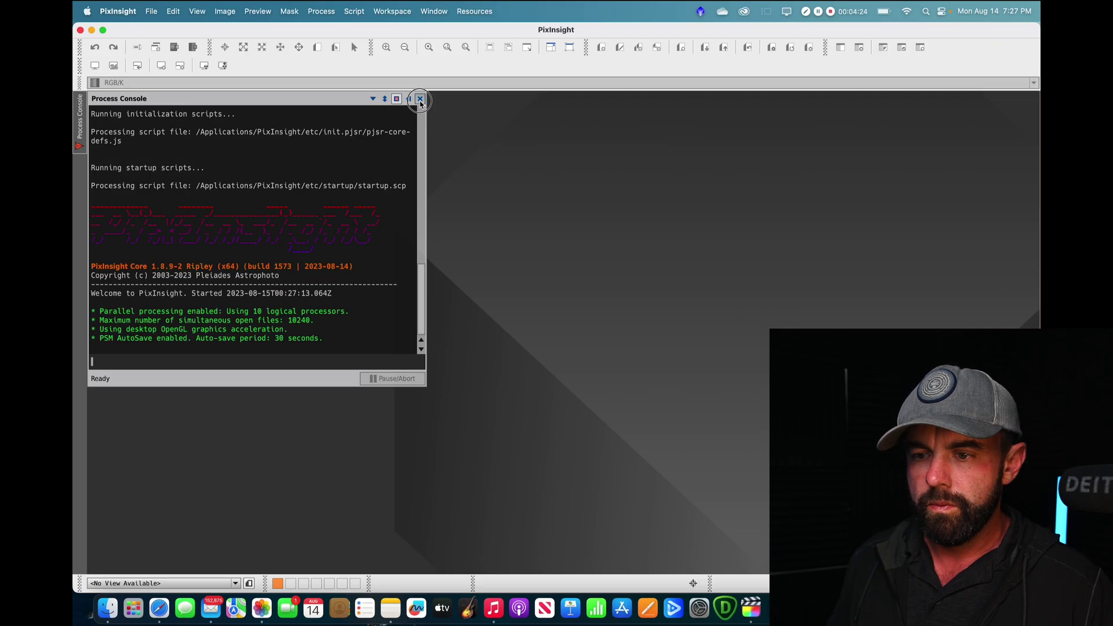
left_click(420, 99)
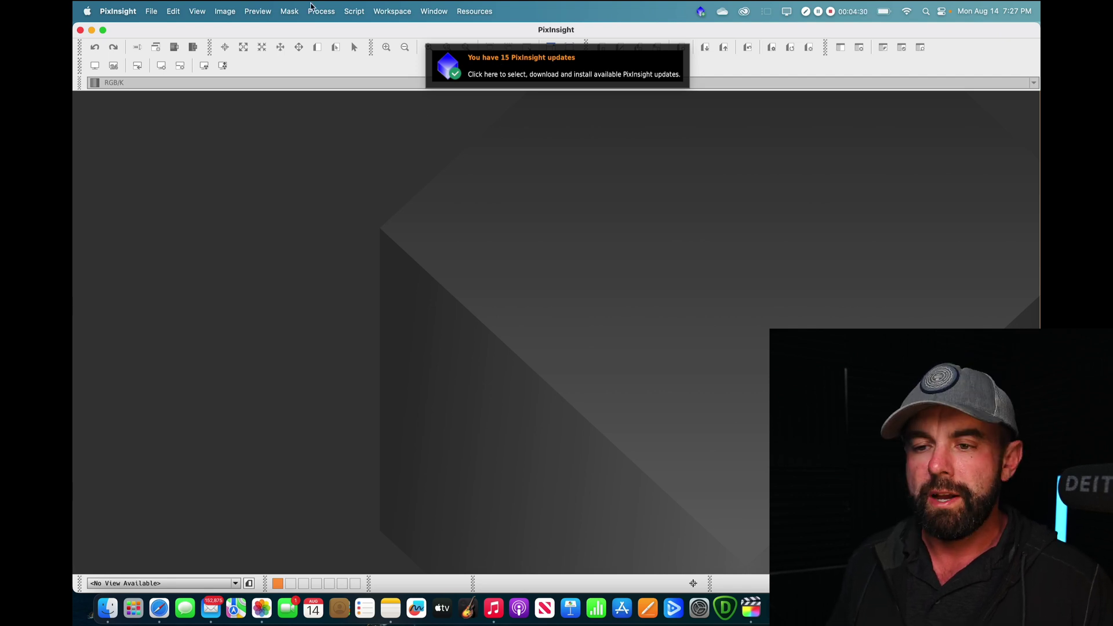
Look through the Process menu categories without choosing anything.
left_click(354, 11)
mouse_move(313, 15)
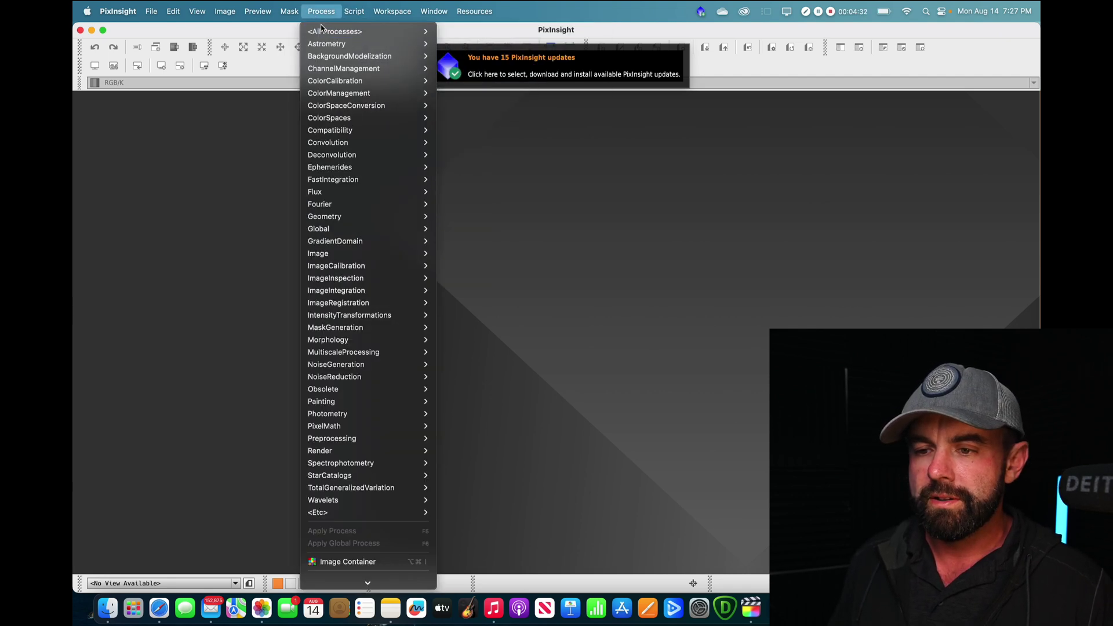
left_click(774, 248)
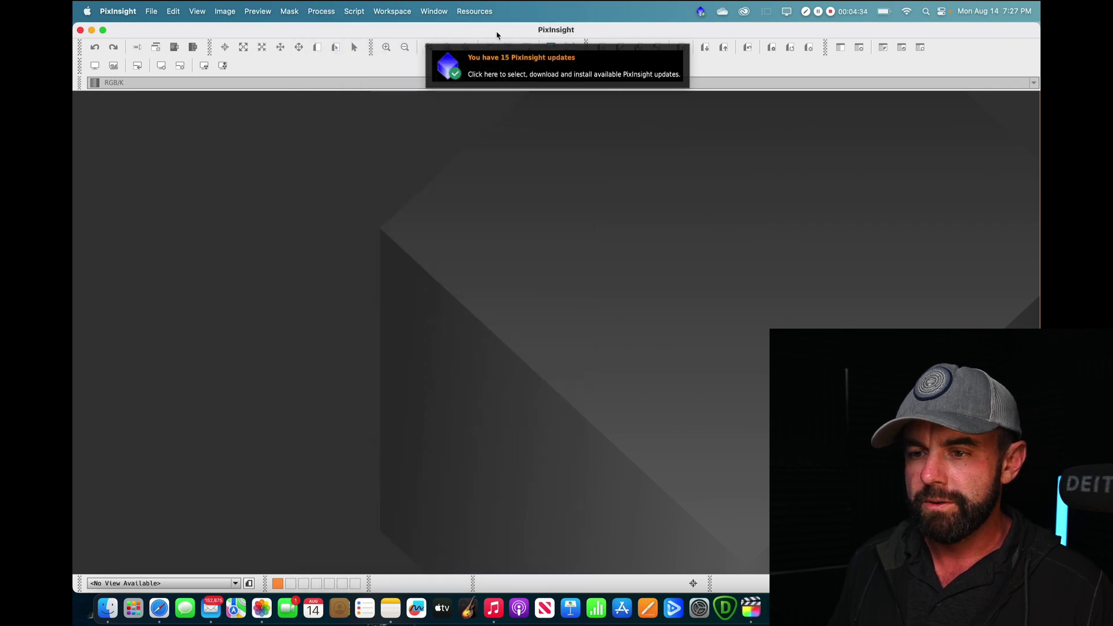
Download the 15 updates from the notification, then quit and restart PixInsight to install them.
left_click(608, 58)
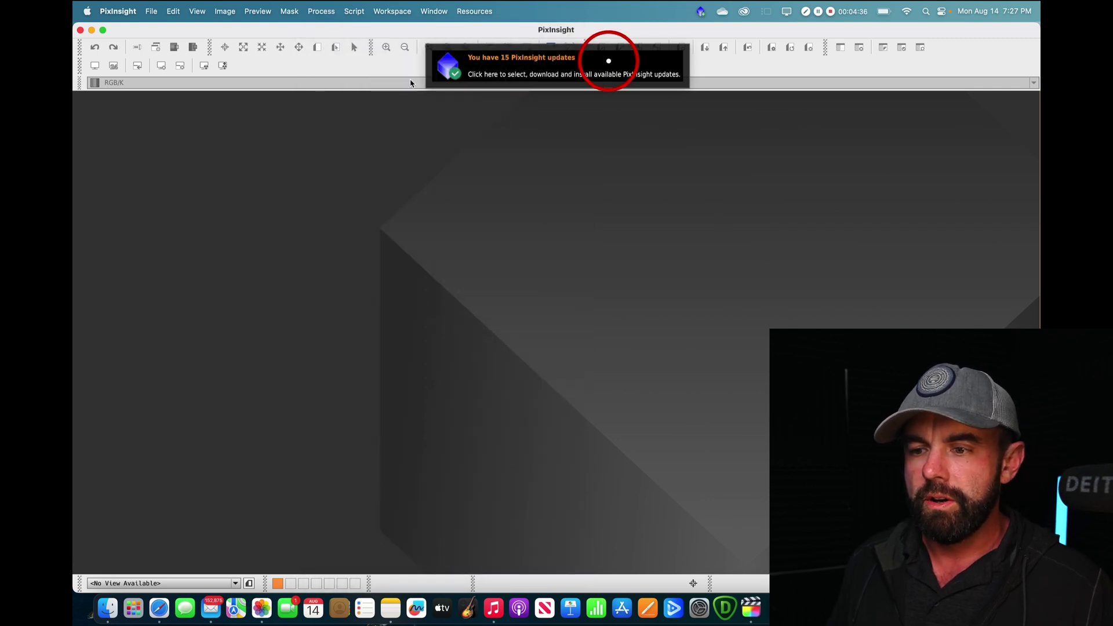
left_click(648, 455)
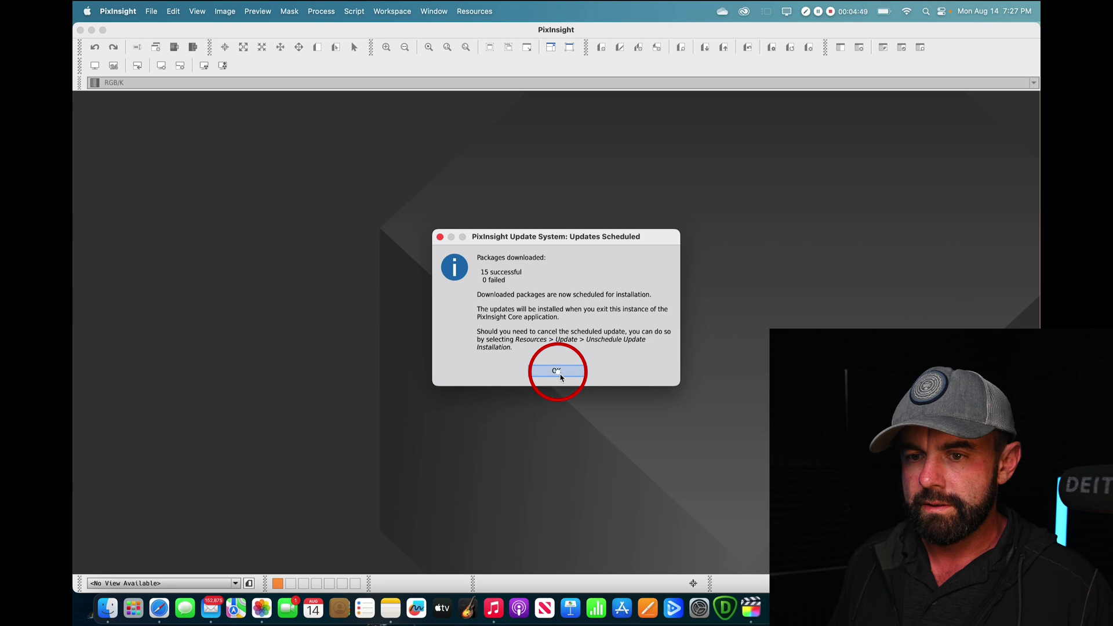
left_click(558, 371)
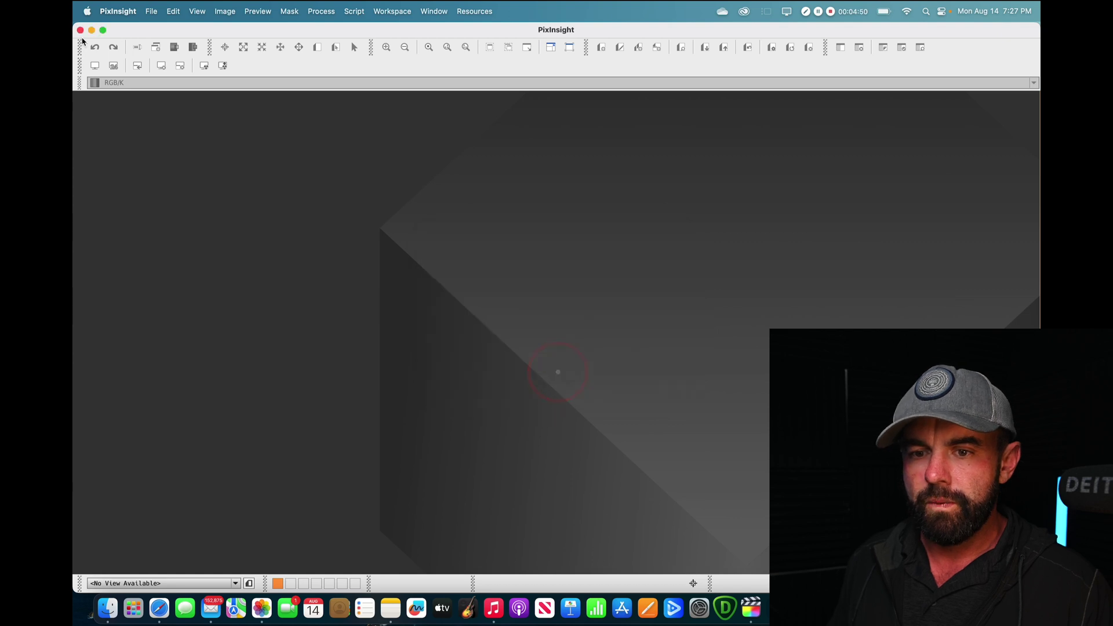
left_click(81, 31)
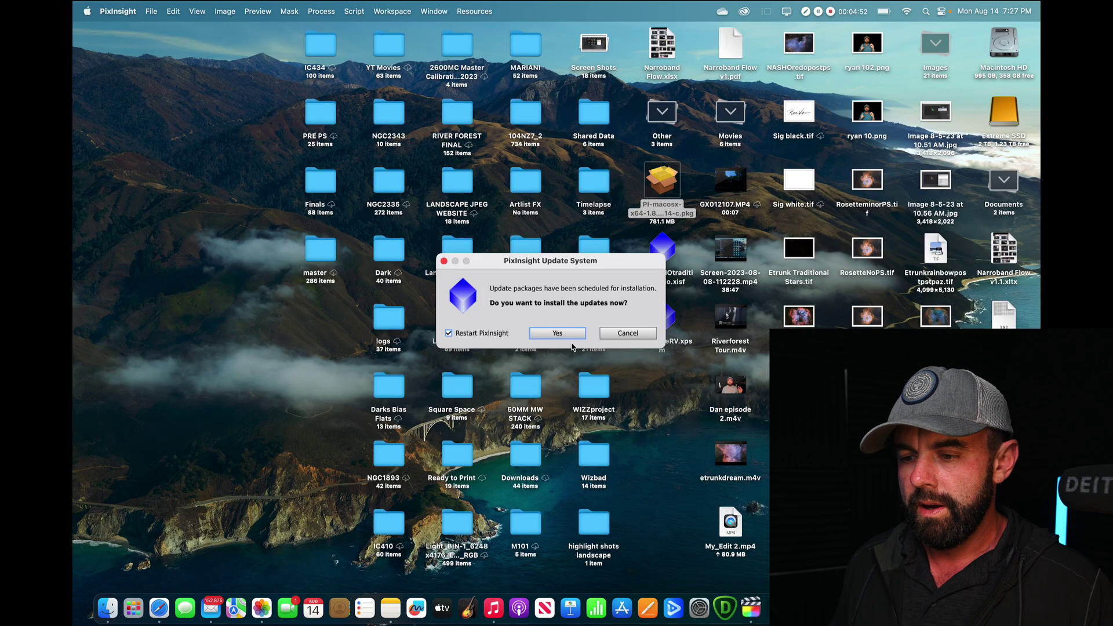
left_click(558, 333)
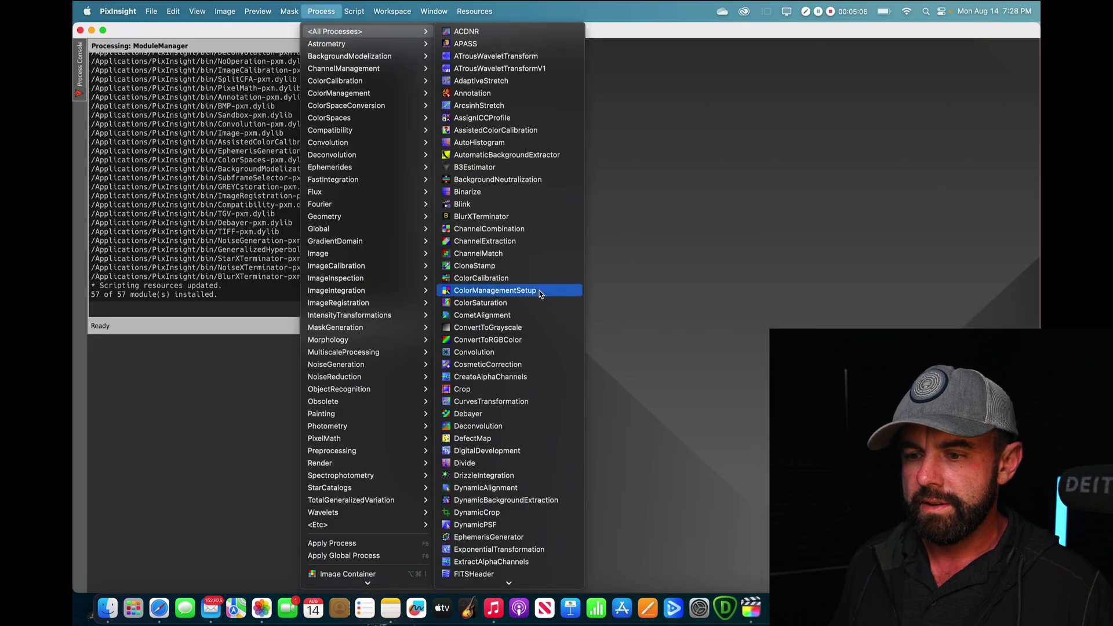
Scroll down the All Processes list to find BlurXTerminator, NoiseXTerminator and StarXTerminator.
scroll(544, 493, "down", 5)
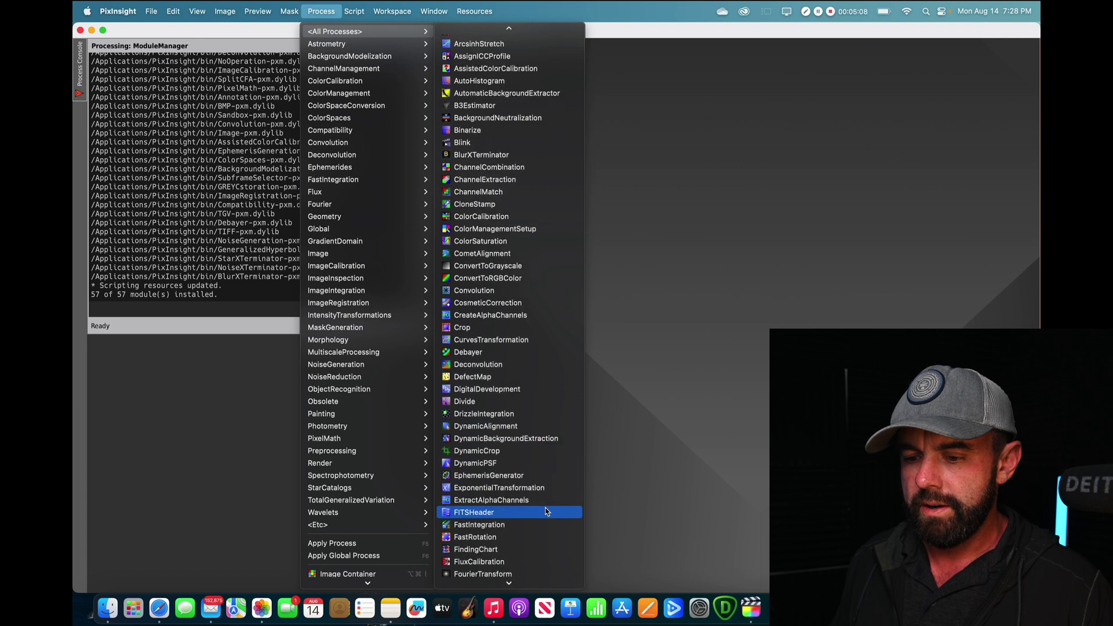
scroll(537, 516, "down", 10)
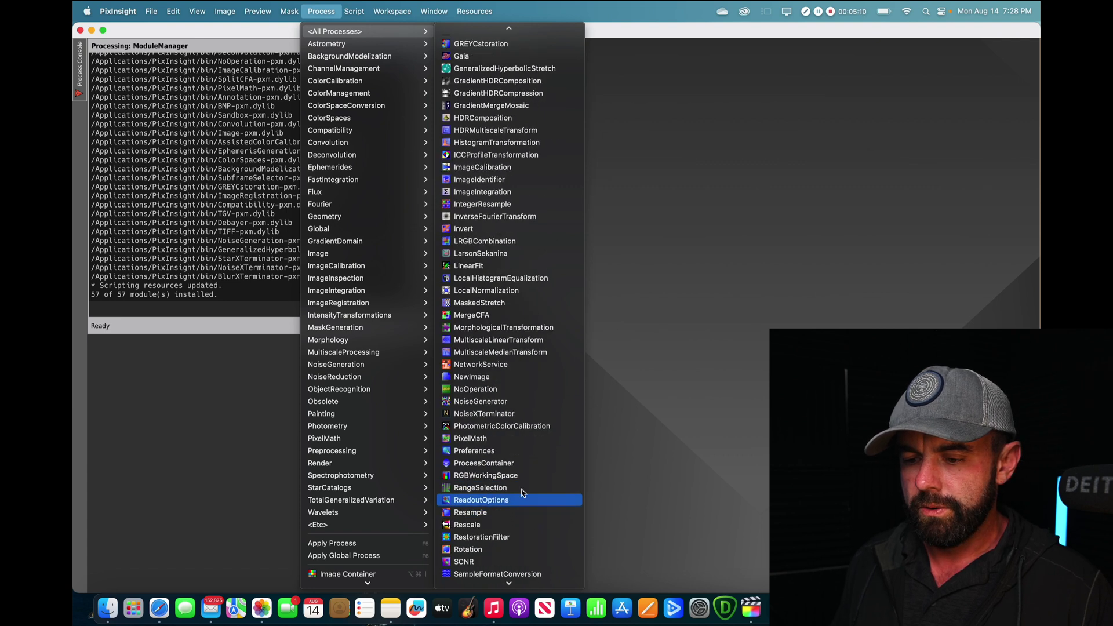
scroll(528, 493, "down", 5)
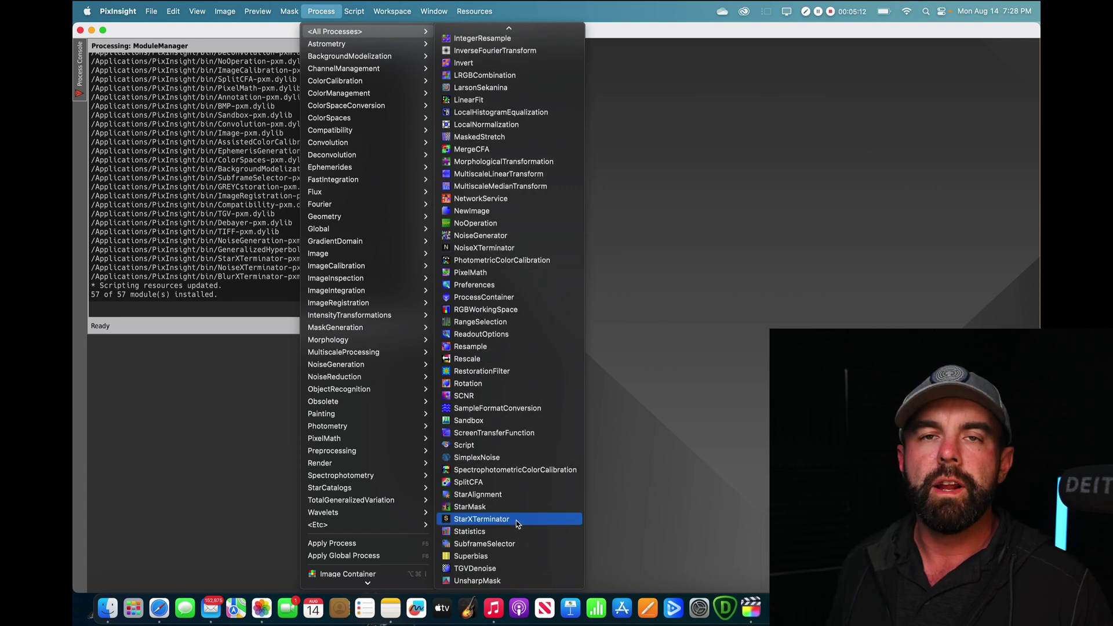